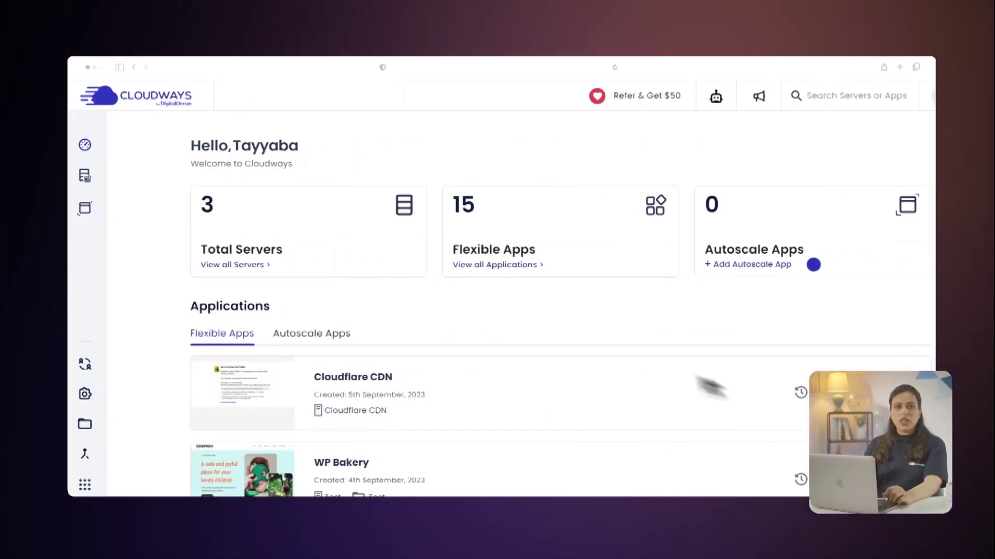
# Open Cloudways Server from the full servers list and go to its Backups settings.
pyautogui.click(262, 265)
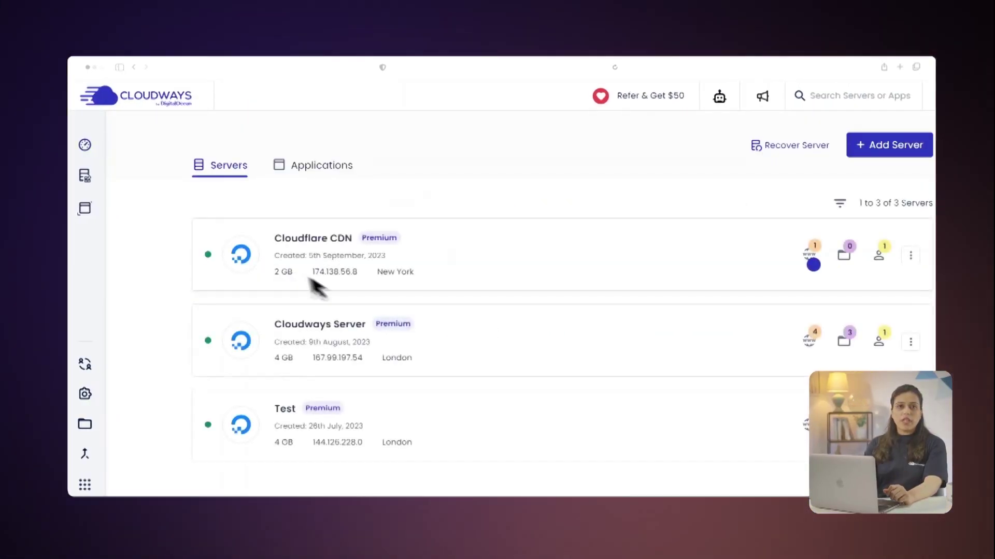
pyautogui.click(403, 374)
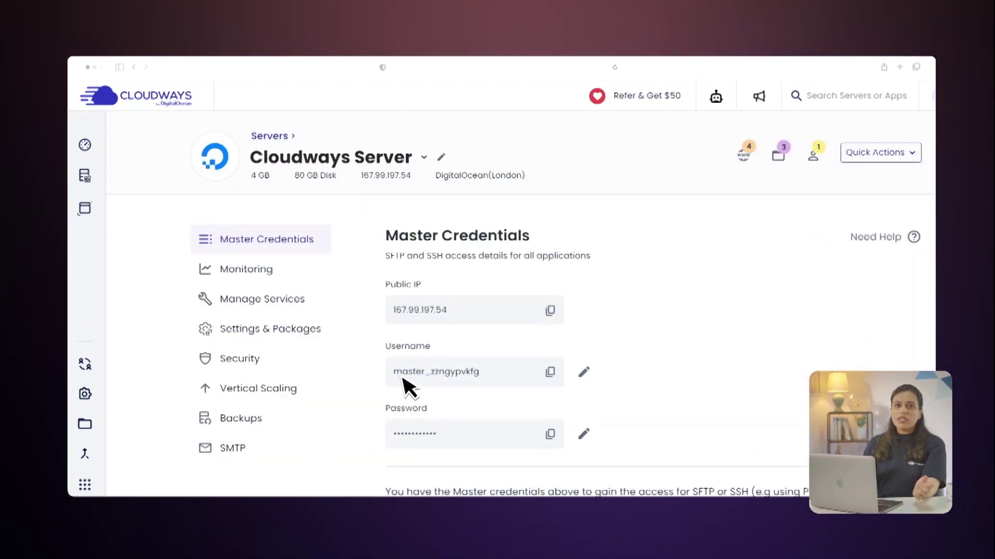
pyautogui.click(239, 423)
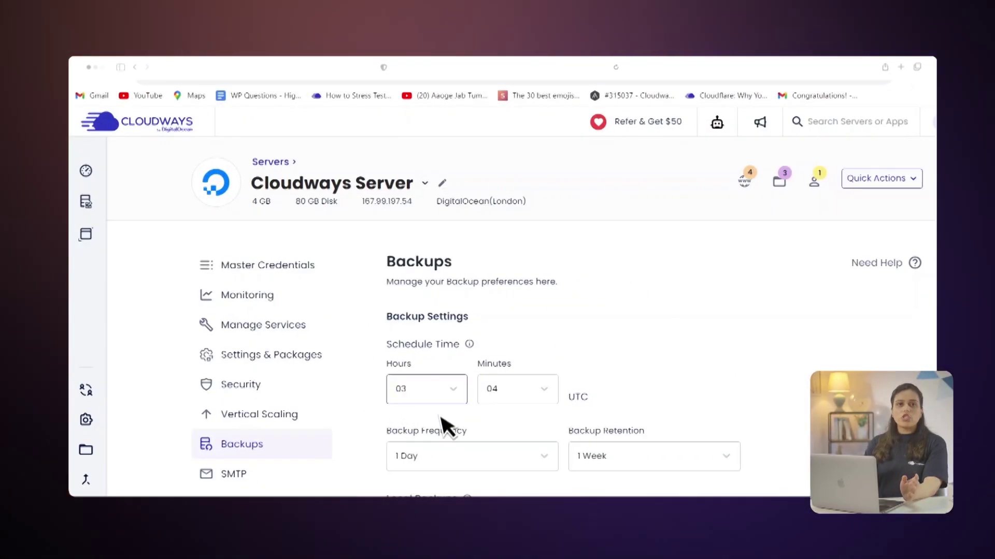
# Set server backups to 04:05 UTC, every 2 Days, retained 2 Weeks, and save the changes.
pyautogui.click(435, 366)
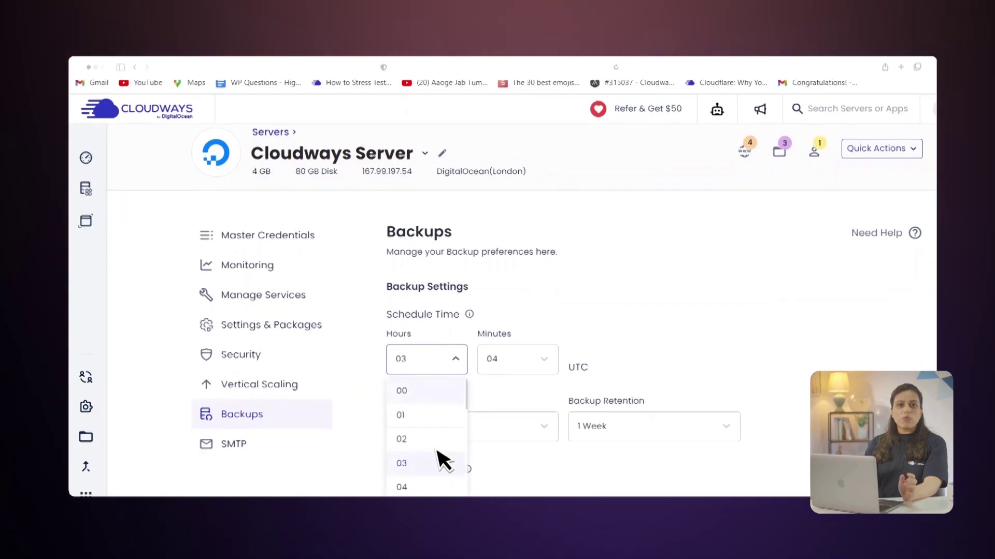
pyautogui.click(440, 487)
pyautogui.click(517, 359)
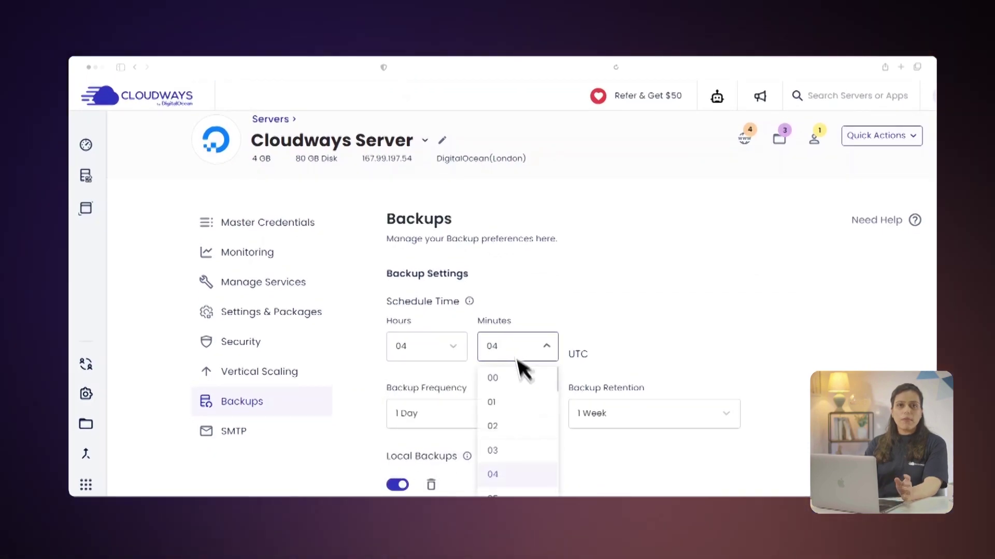
pyautogui.click(549, 492)
pyautogui.click(482, 421)
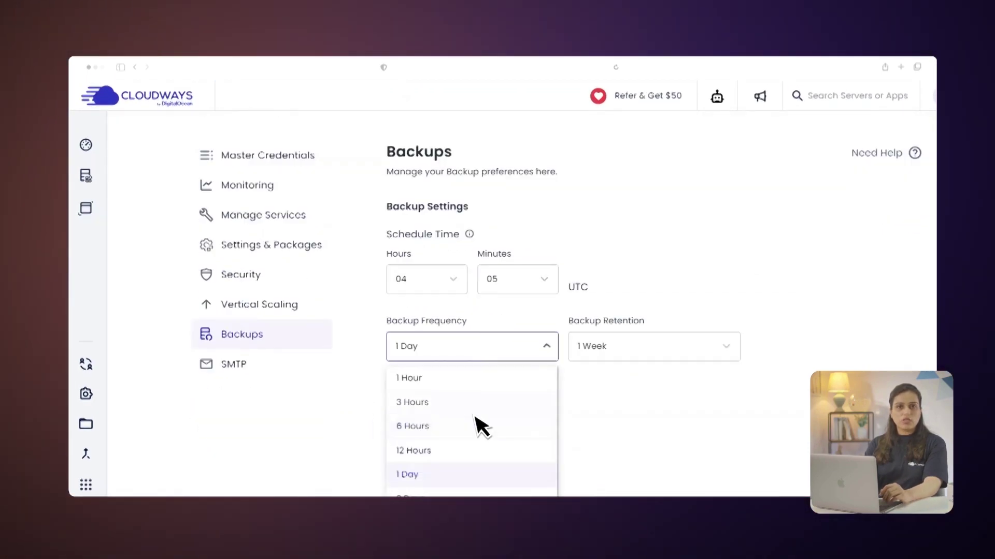
pyautogui.click(476, 492)
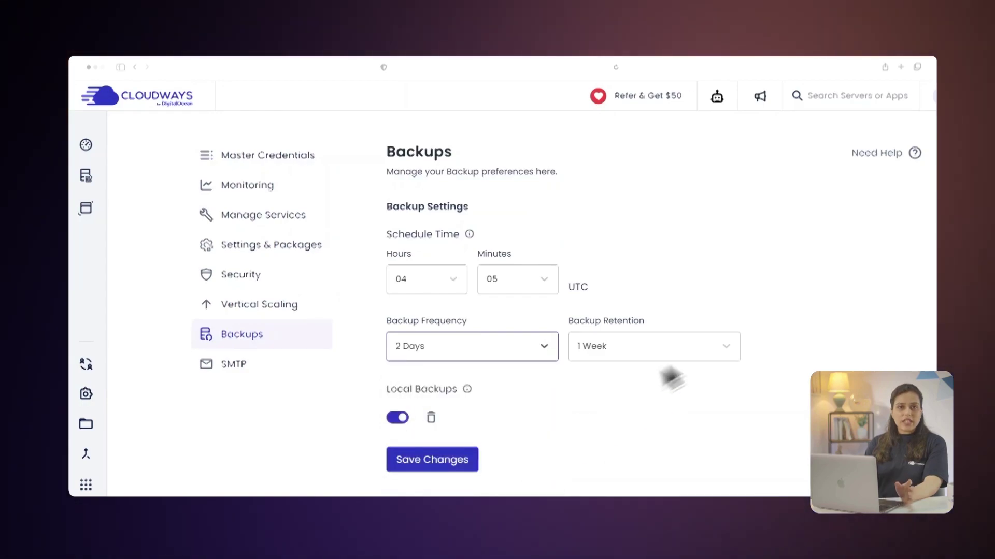
pyautogui.click(714, 347)
pyautogui.click(720, 403)
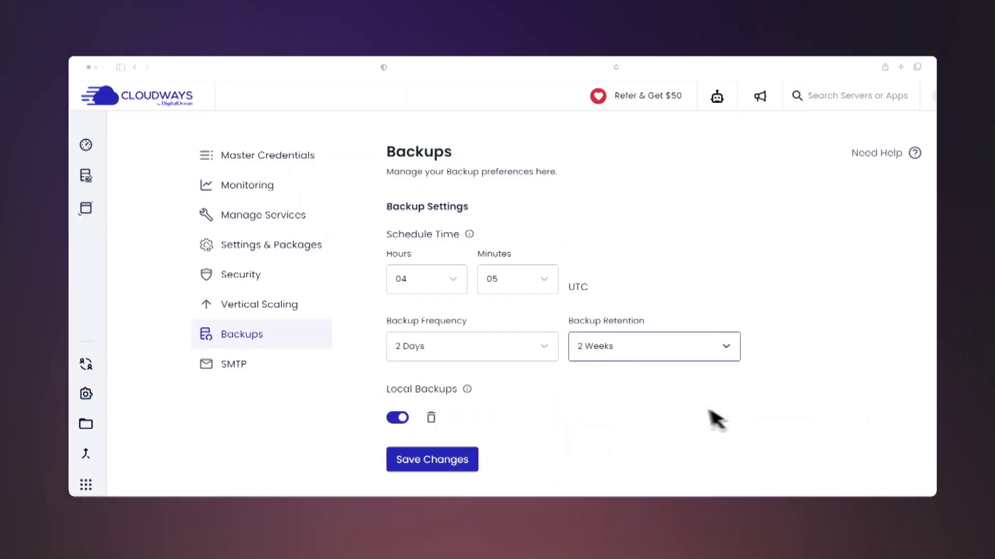
pyautogui.scroll(-2, 518, 397)
pyautogui.click(466, 397)
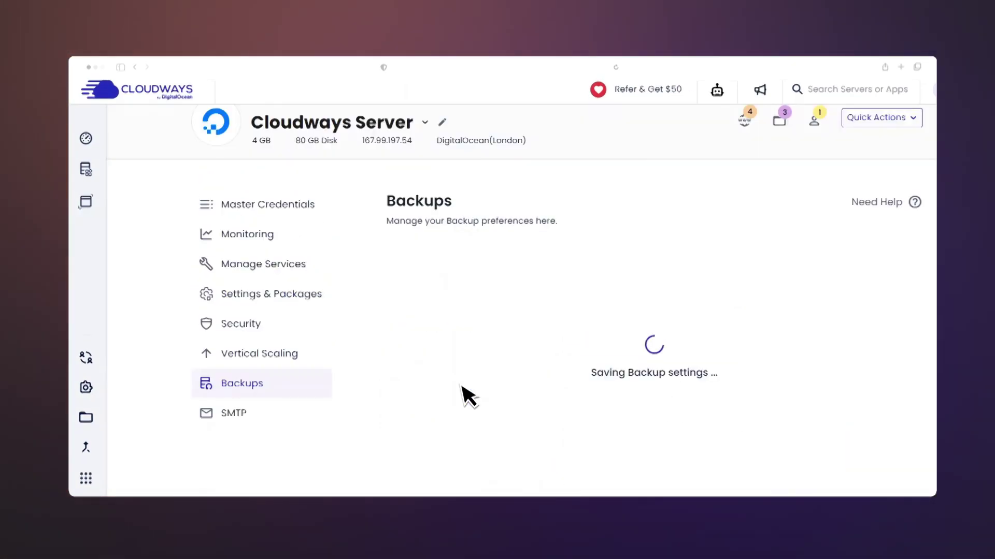
pyautogui.scroll(-2, 469, 397)
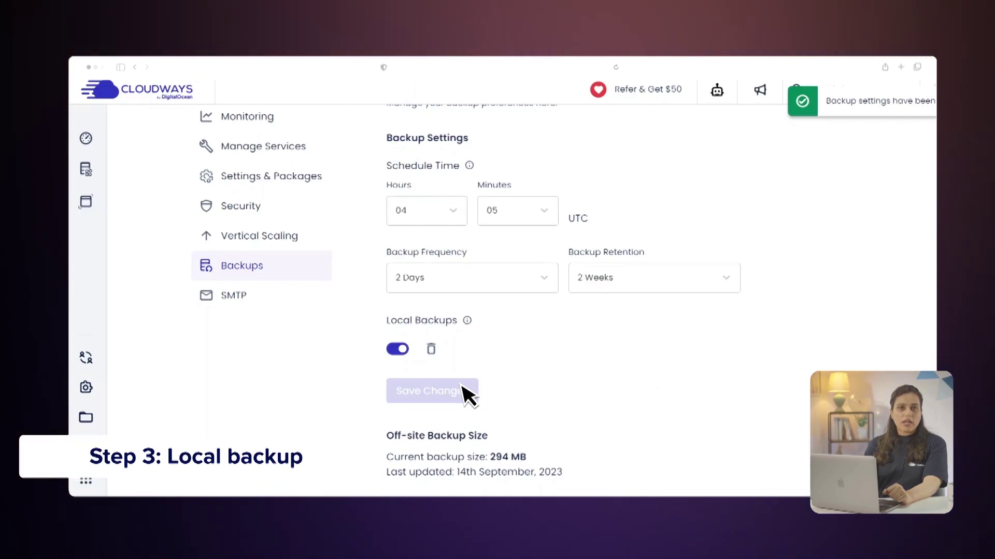
pyautogui.press('space')
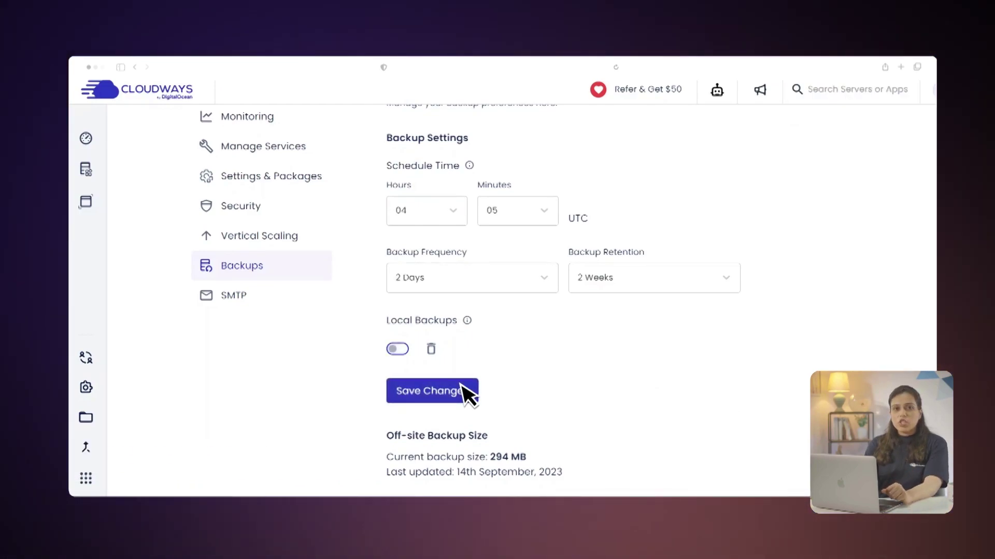
pyautogui.click(399, 348)
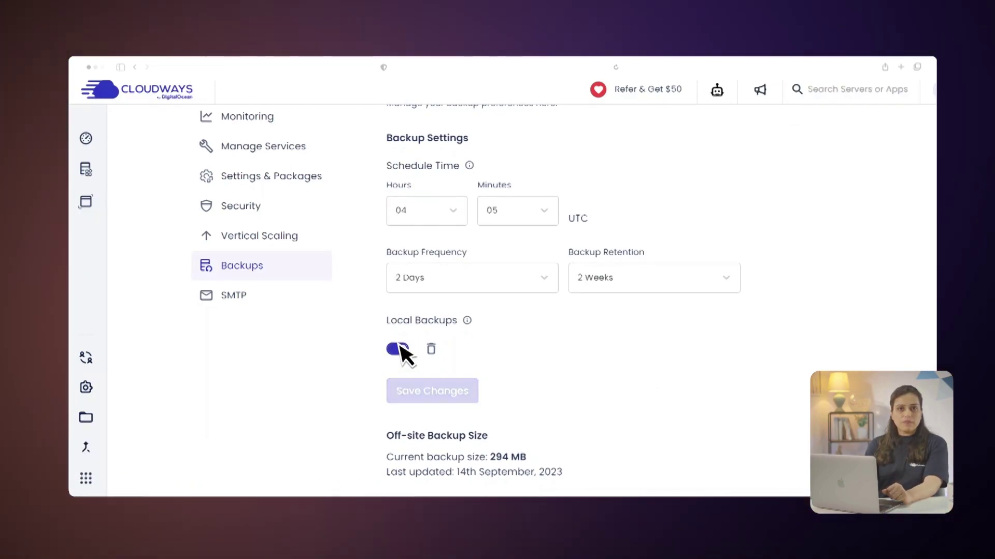
pyautogui.scroll(-1, 401, 350)
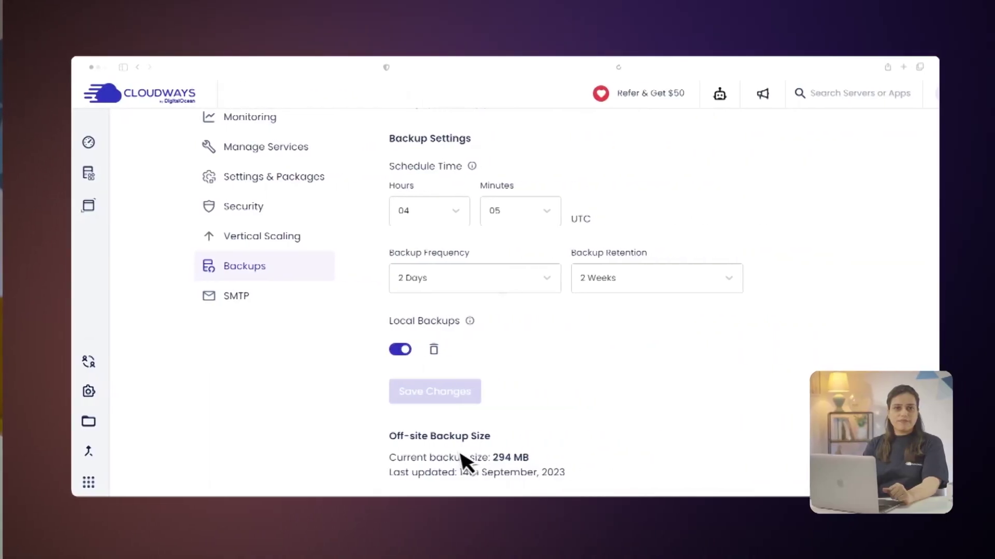
# Take an on-demand backup of Cloudways Server right now.
pyautogui.scroll(-2, 462, 460)
pyautogui.click(465, 472)
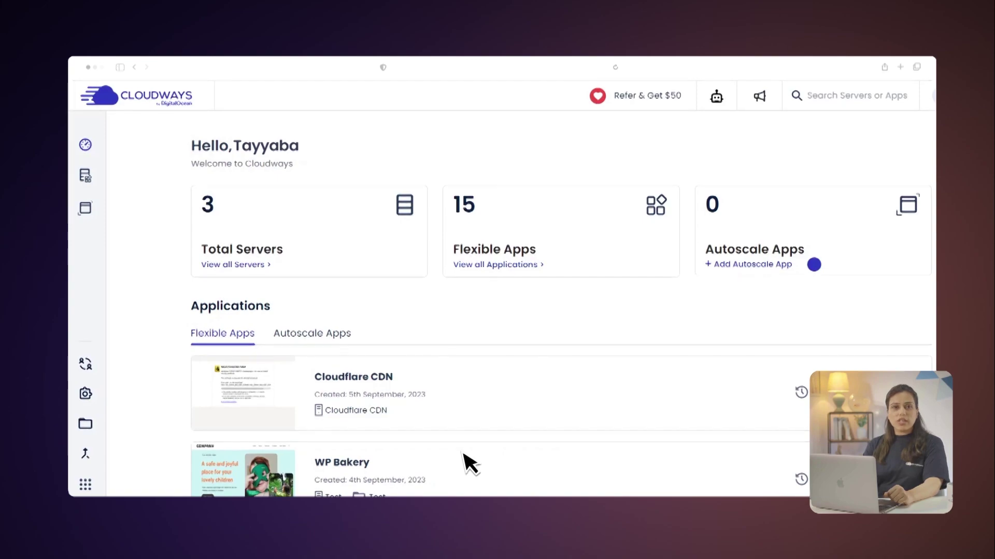
# From the servers list, open the WordPress application installed on Cloudways Server.
pyautogui.click(506, 269)
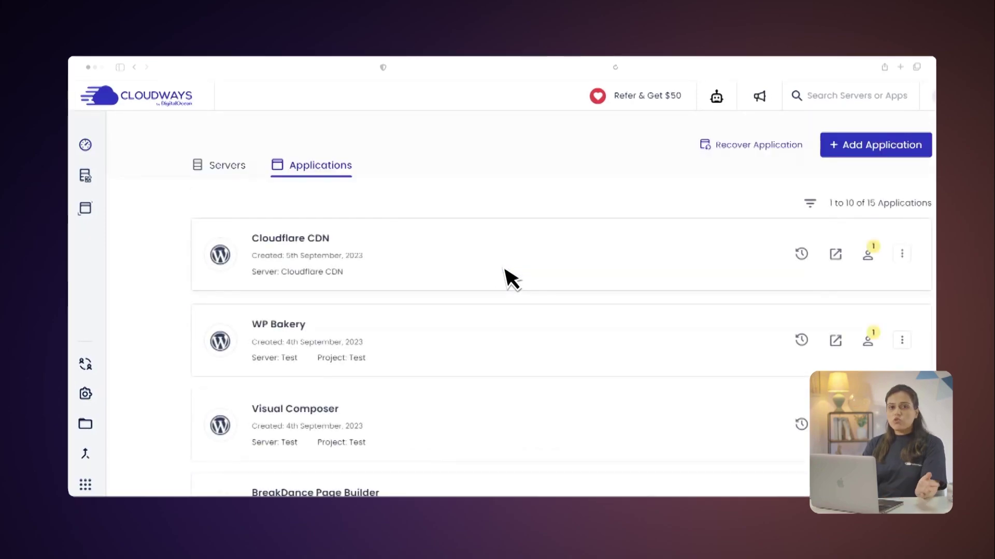
pyautogui.scroll(-4, 506, 269)
pyautogui.scroll(-3, 505, 290)
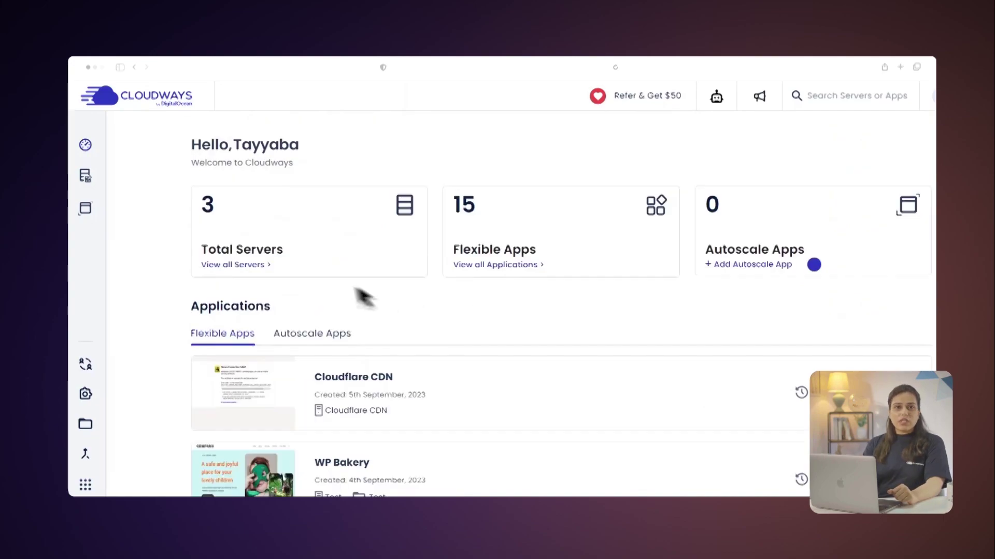
pyautogui.click(233, 265)
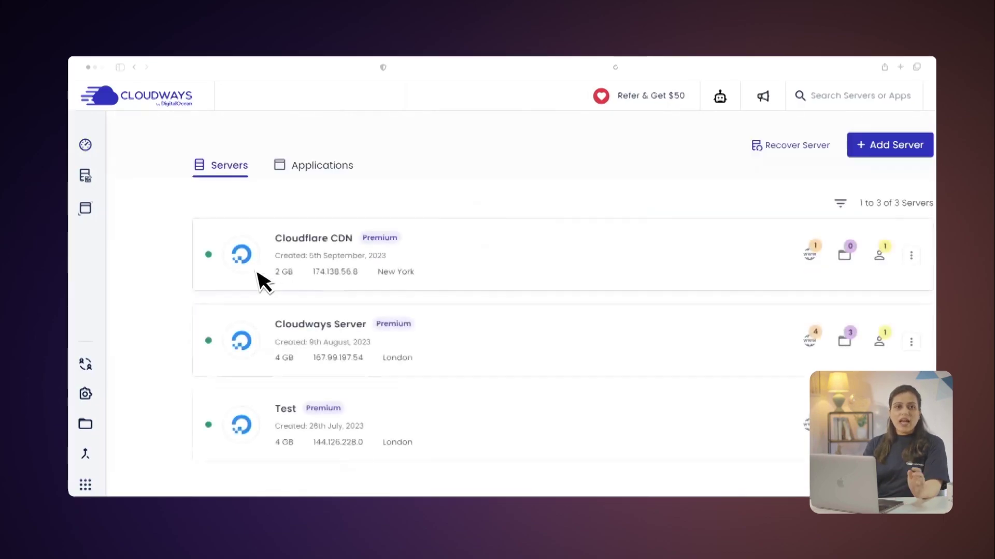
pyautogui.click(810, 340)
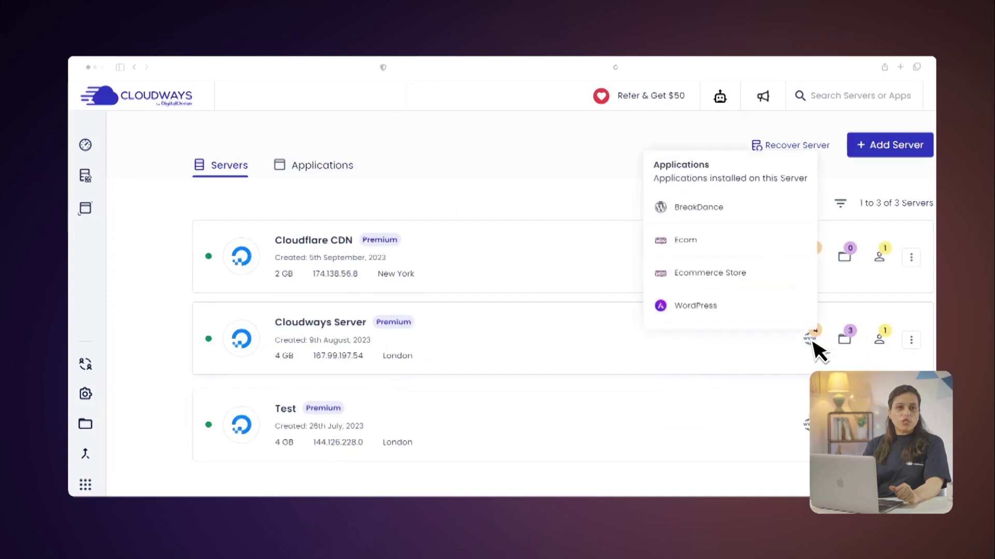
pyautogui.click(760, 316)
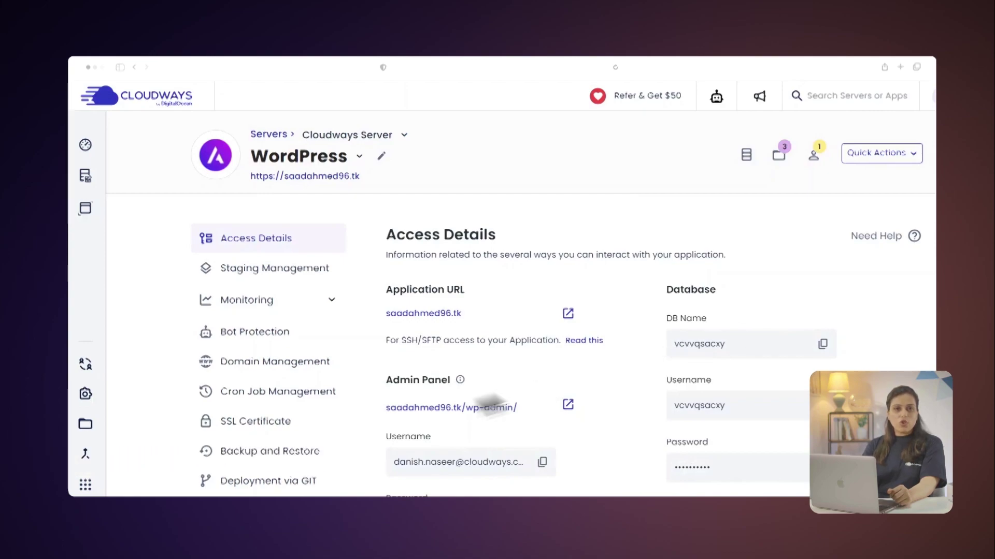
# Take a fresh backup of the WordPress app from its Backup and Restore page.
pyautogui.click(270, 452)
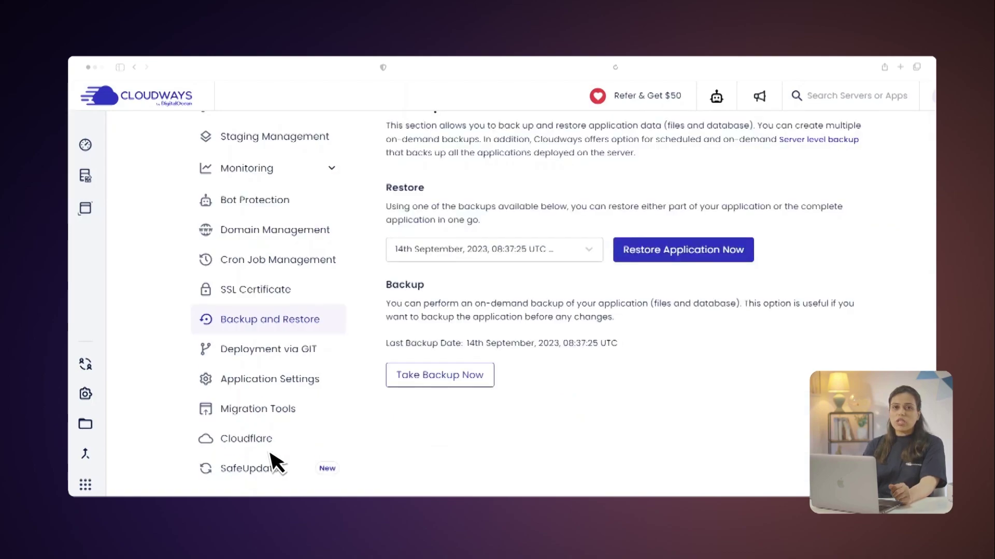
pyautogui.scroll(5, 277, 462)
pyautogui.scroll(-2, 277, 463)
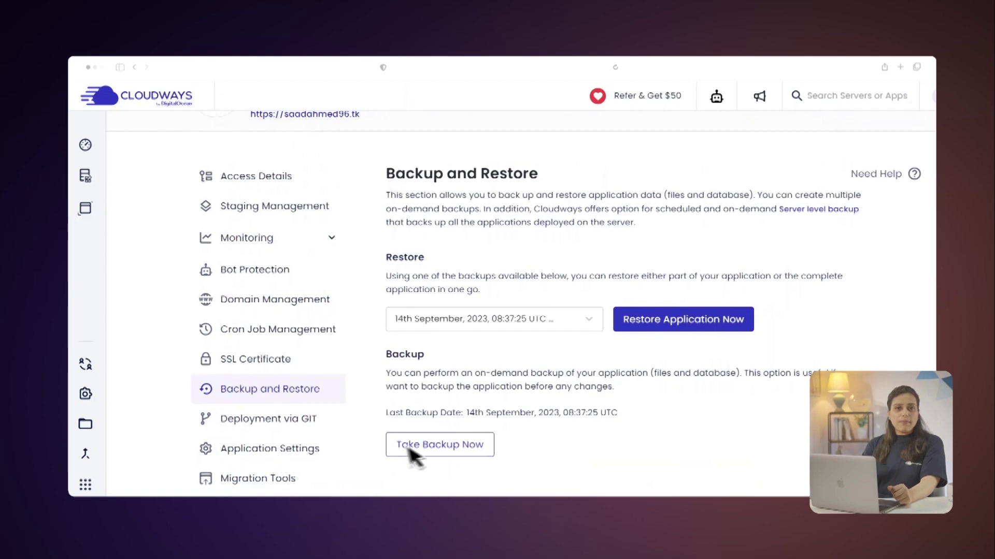
pyautogui.click(473, 450)
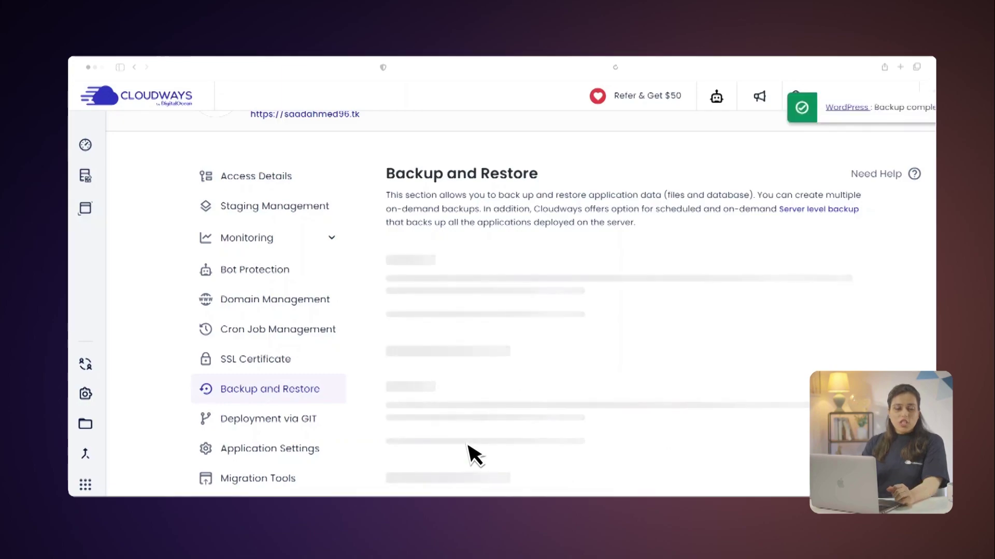
# Completely restore the WordPress app from the 12th September backup.
pyautogui.scroll(-1, 475, 456)
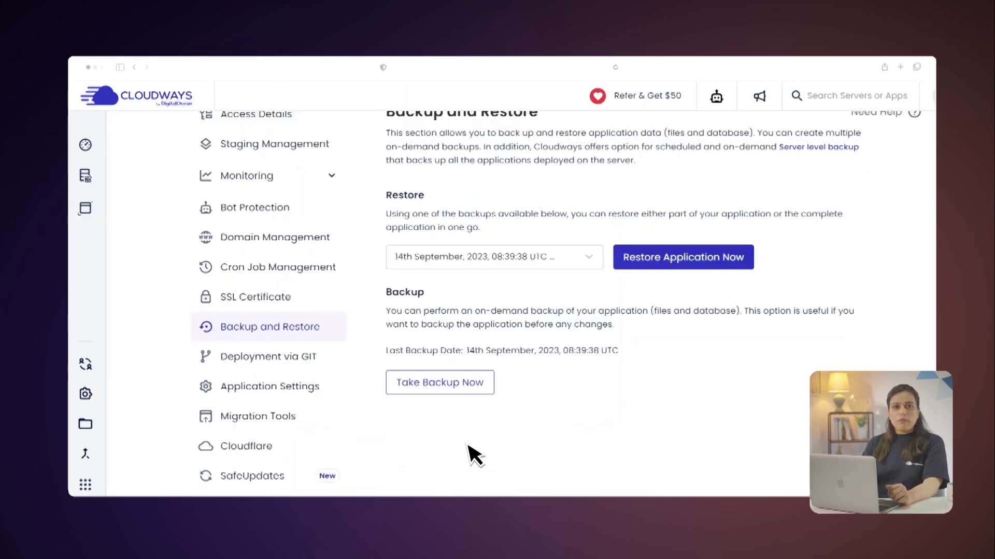
pyautogui.scroll(1, 474, 455)
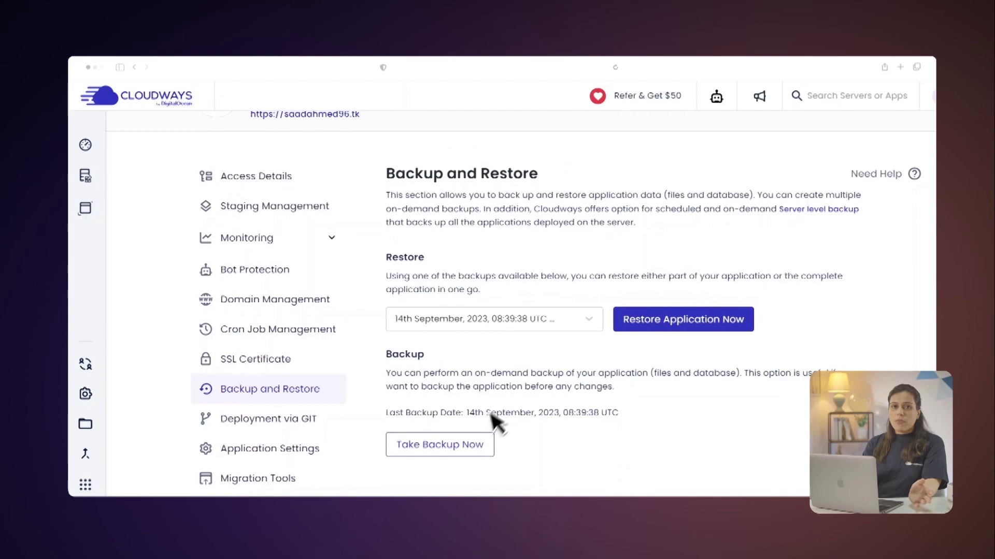
pyautogui.click(545, 326)
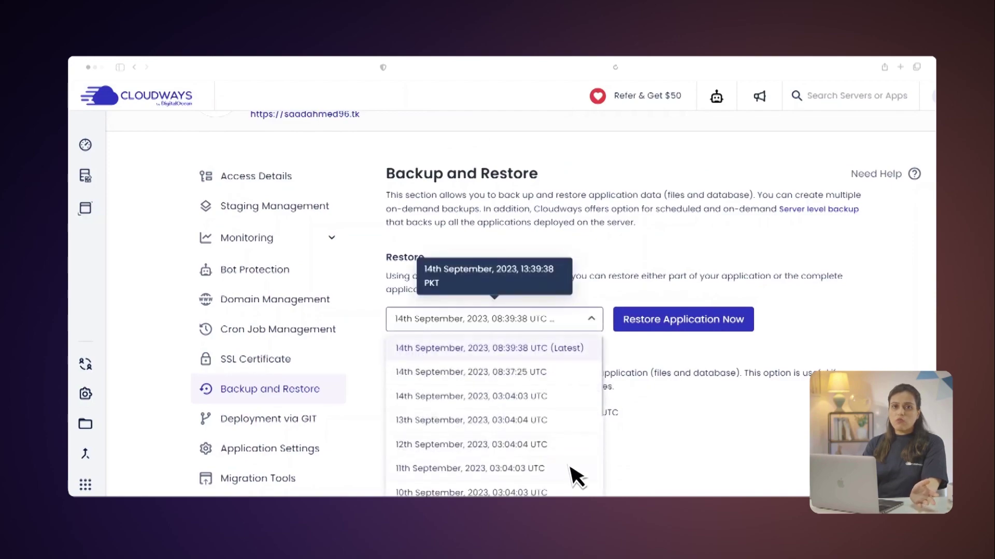
pyautogui.click(570, 444)
pyautogui.click(683, 319)
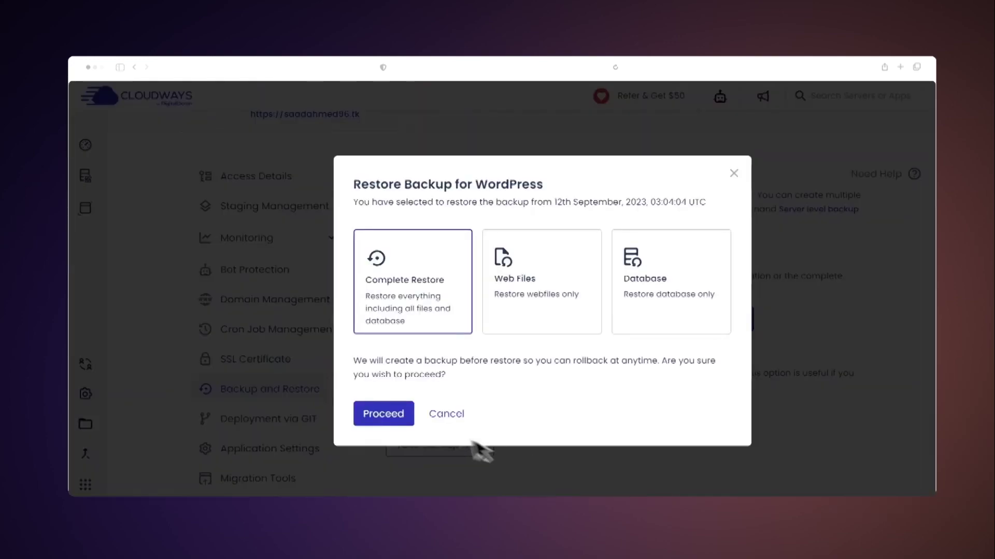
pyautogui.click(383, 415)
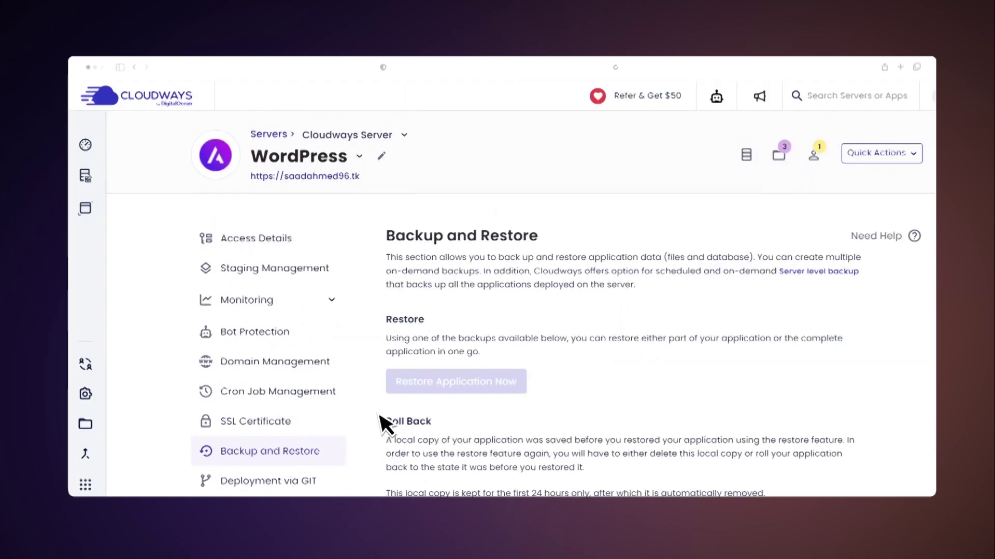
# Roll the WordPress app back to its pre-restore copy.
pyautogui.scroll(-4, 384, 424)
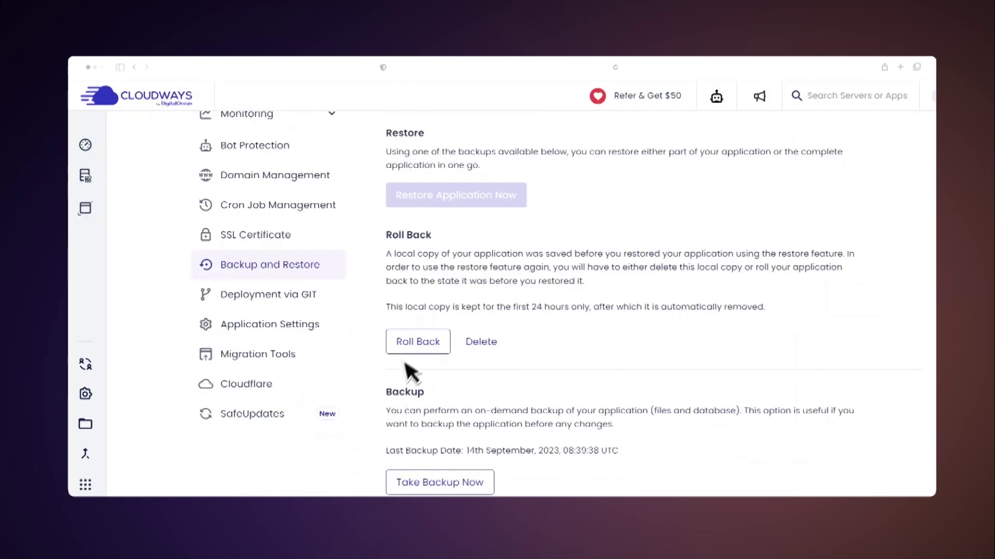
pyautogui.click(421, 344)
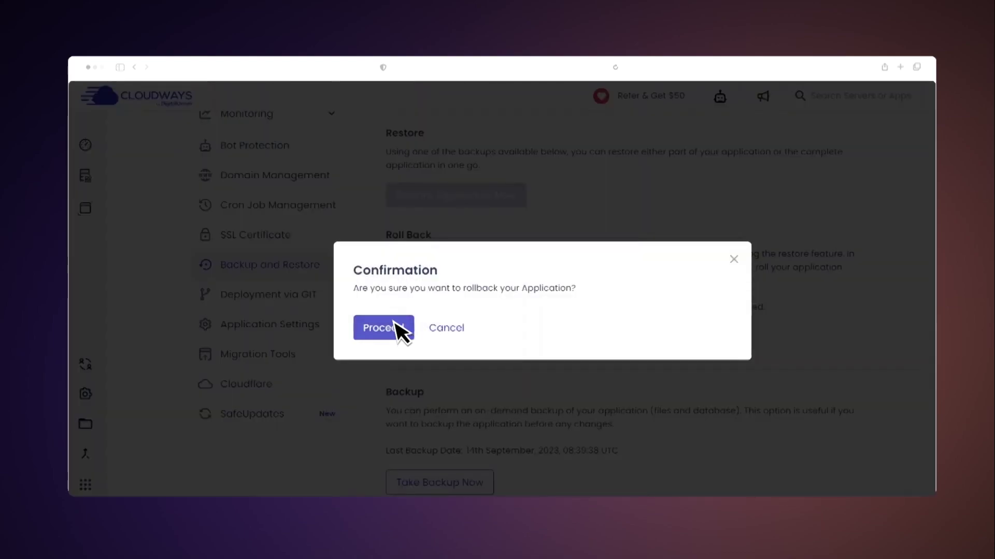
pyautogui.click(398, 330)
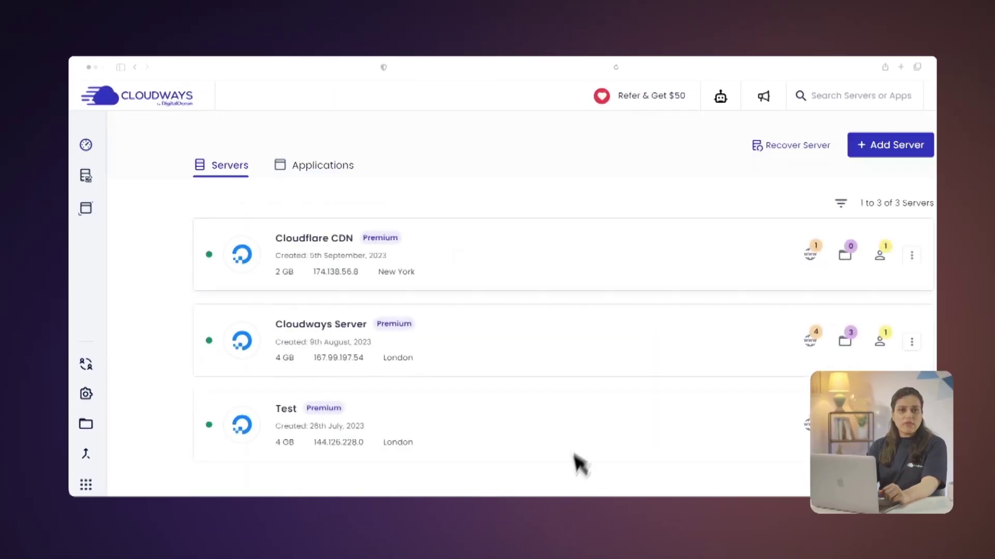
# Paste Cloudways Server's public IP into FileZilla's Host field and copy the master username.
pyautogui.click(601, 334)
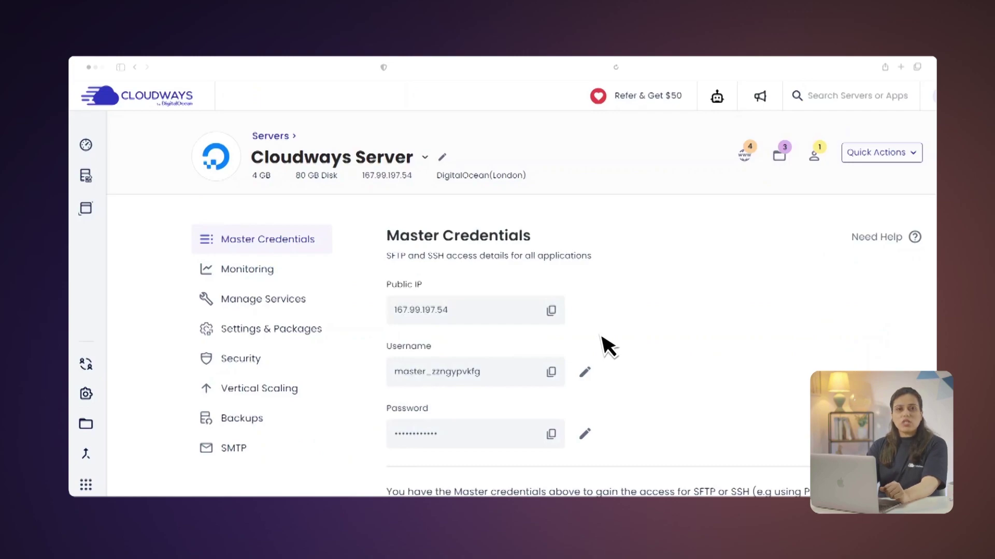
pyautogui.click(550, 311)
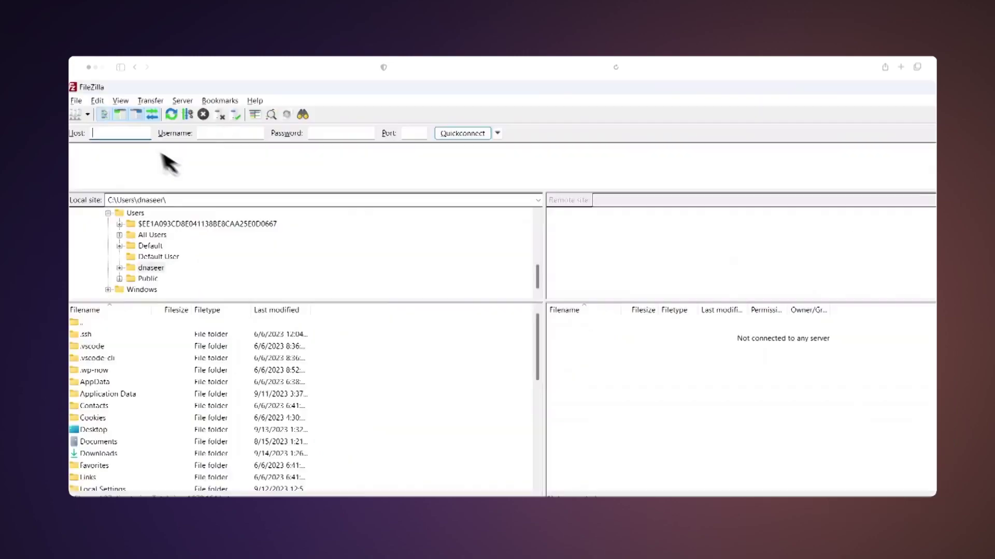
pyautogui.rightClick(137, 133)
pyautogui.click(234, 184)
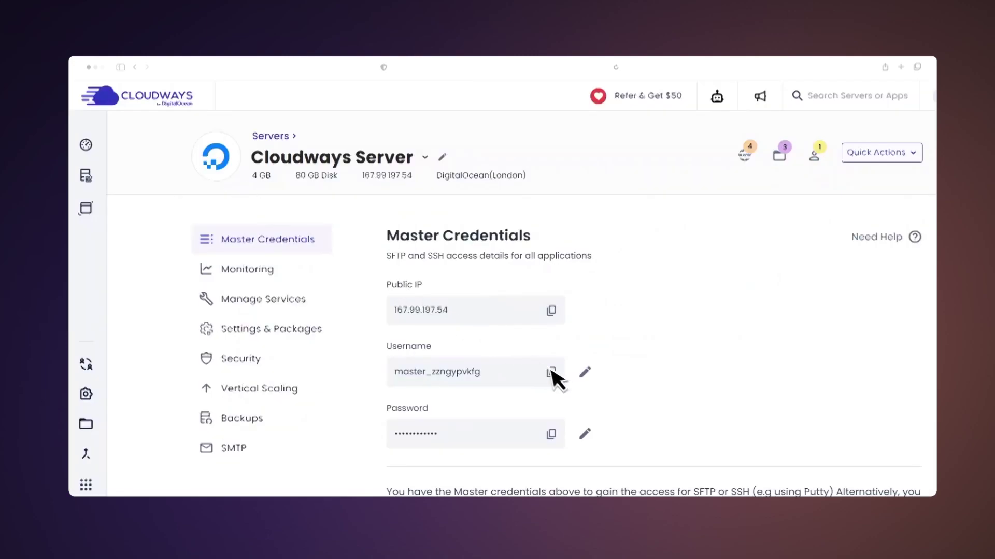
pyautogui.click(551, 373)
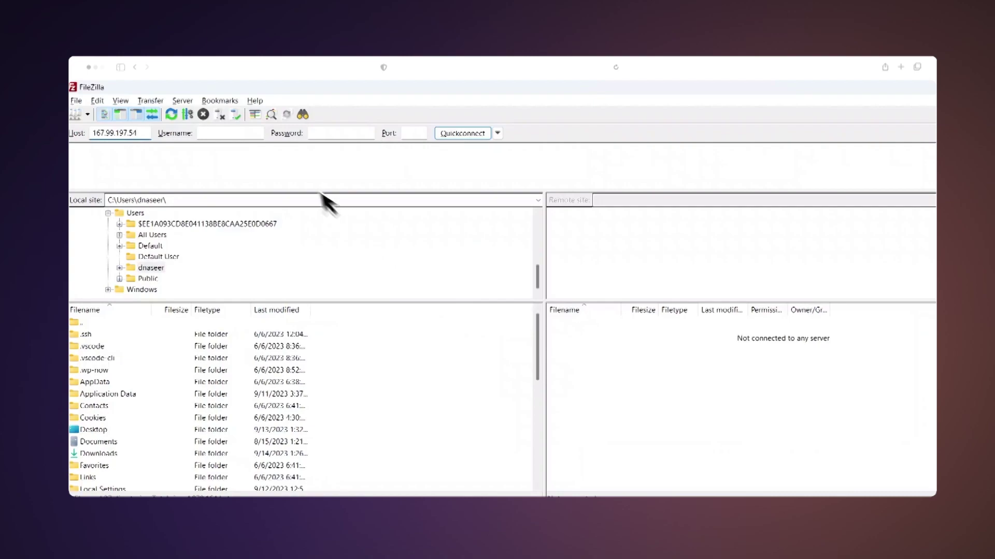
# Enter the master username and password, quickconnect to 167.99.197.54, and open /applications.
pyautogui.rightClick(238, 134)
pyautogui.click(314, 186)
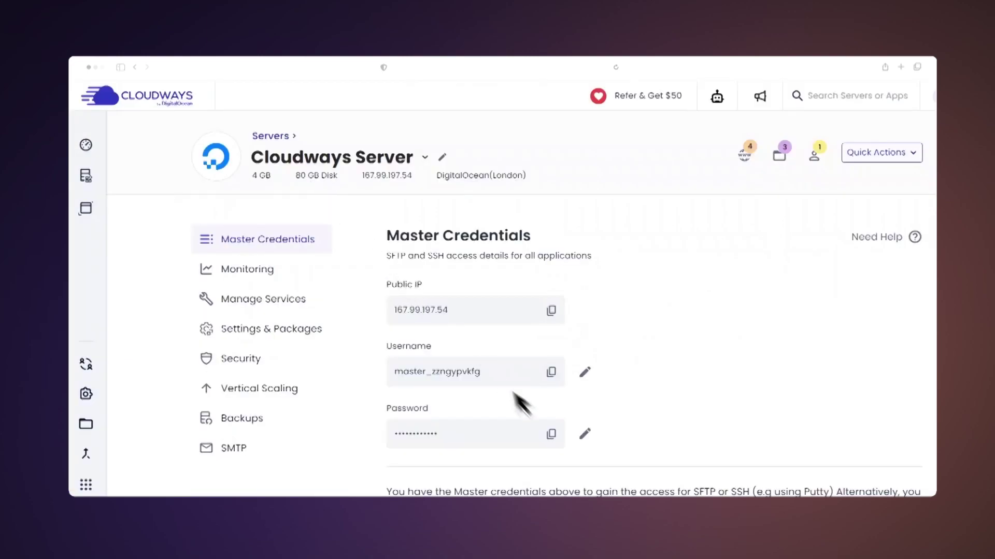
pyautogui.click(551, 434)
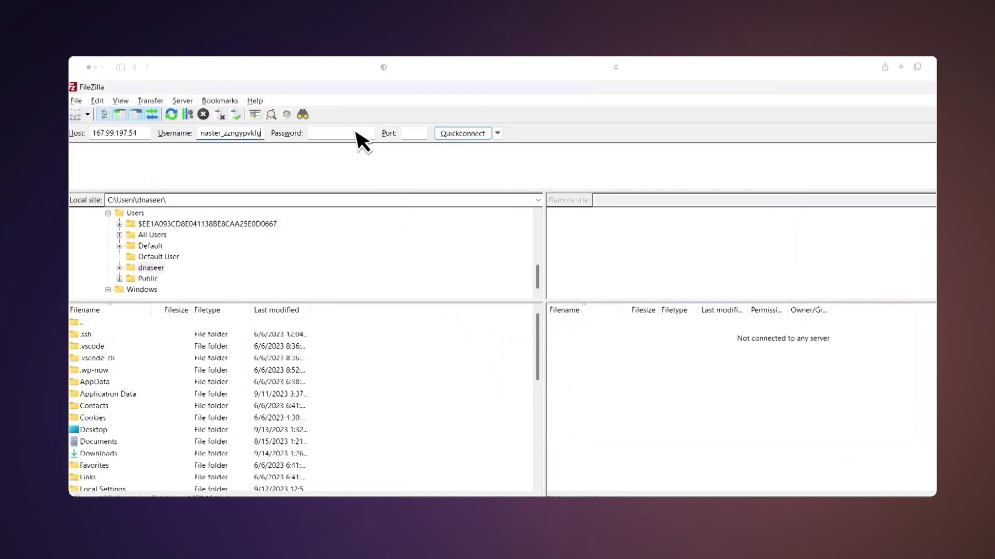
pyautogui.click(361, 136)
pyautogui.rightClick(361, 136)
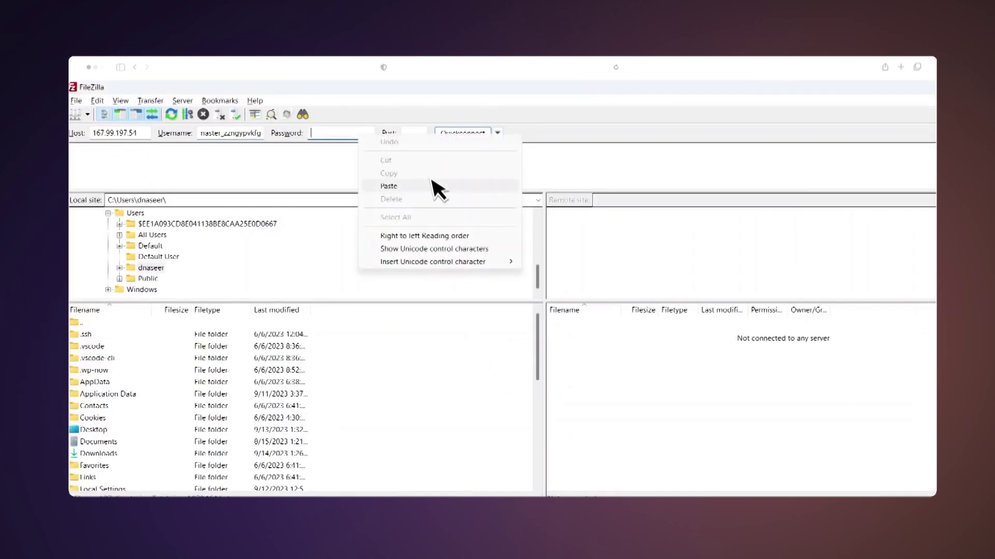
pyautogui.click(389, 186)
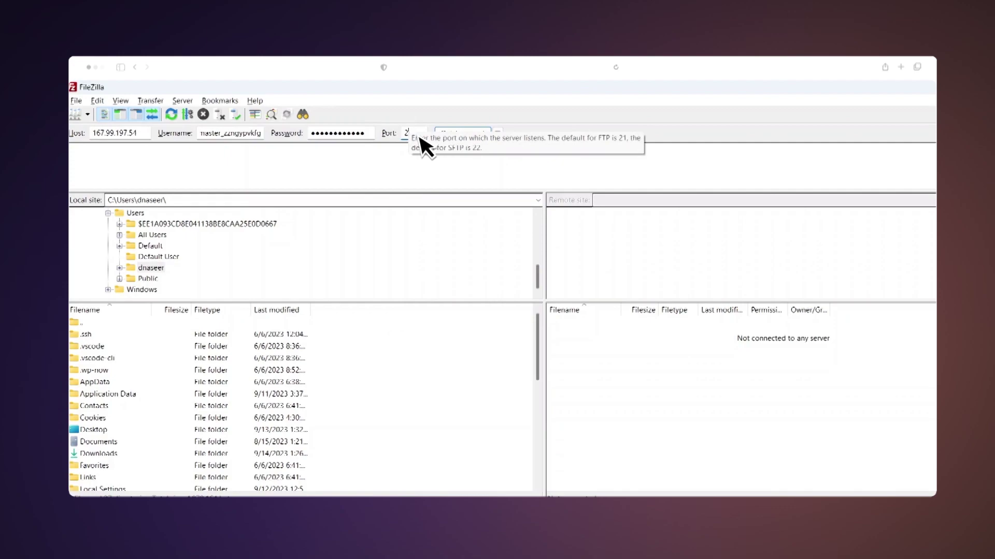
pyautogui.press('Return')
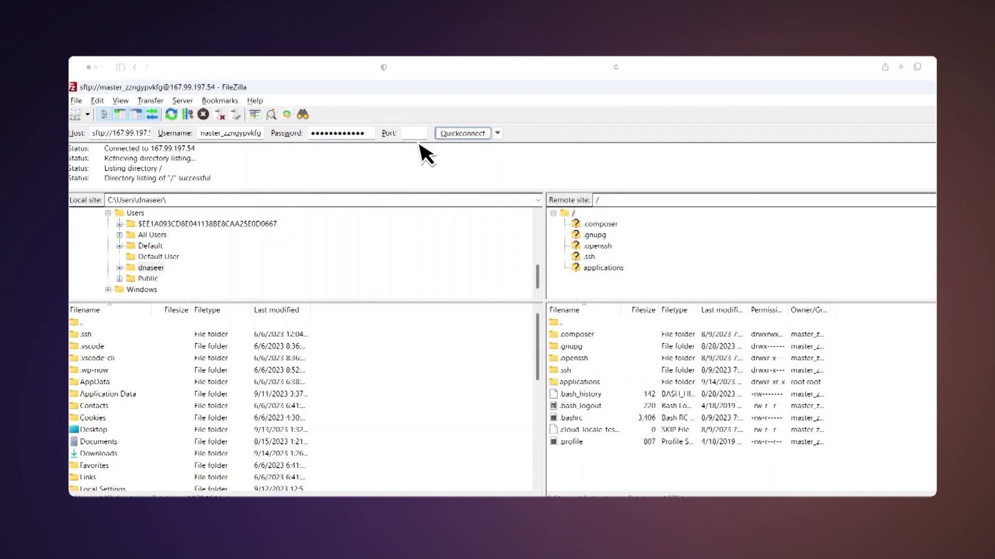
pyautogui.doubleClick(596, 383)
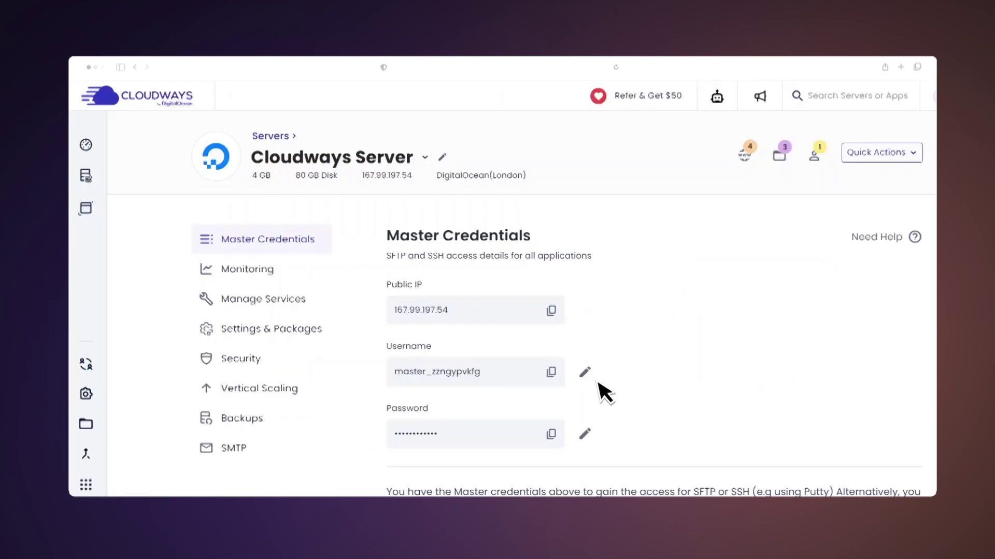
# Open the WordPress app's Access Details to read its database name, vcvvqsacxy.
pyautogui.scroll(-3, 603, 393)
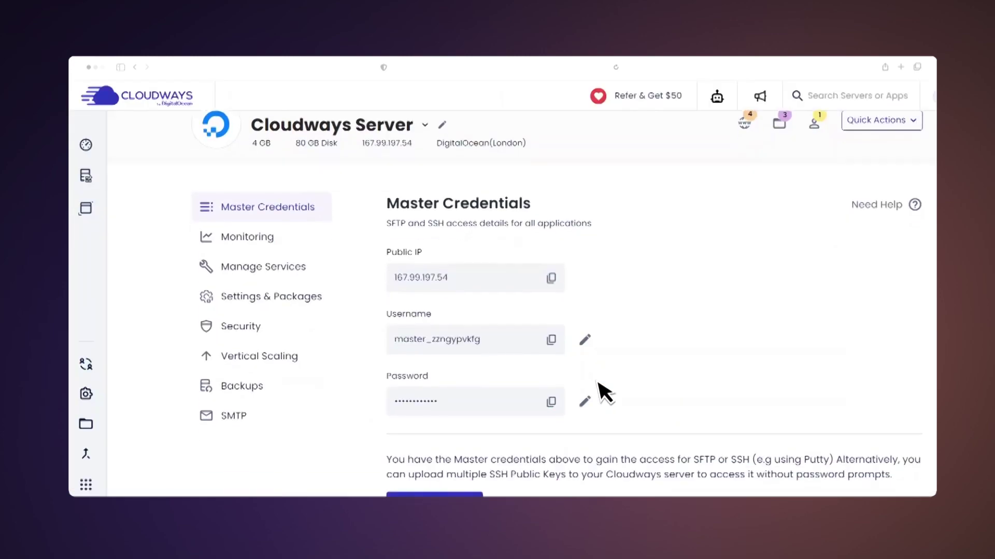
pyautogui.scroll(3, 600, 388)
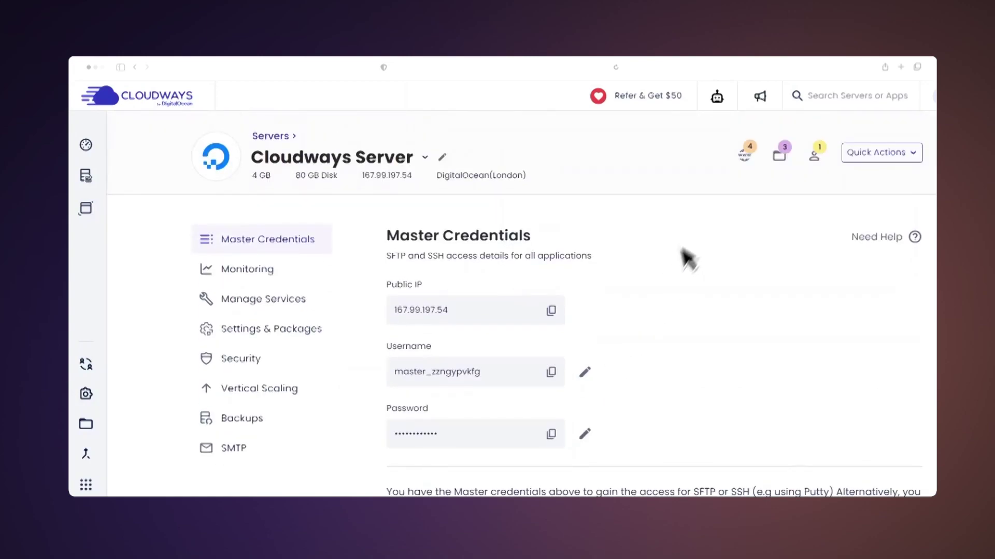
pyautogui.click(746, 156)
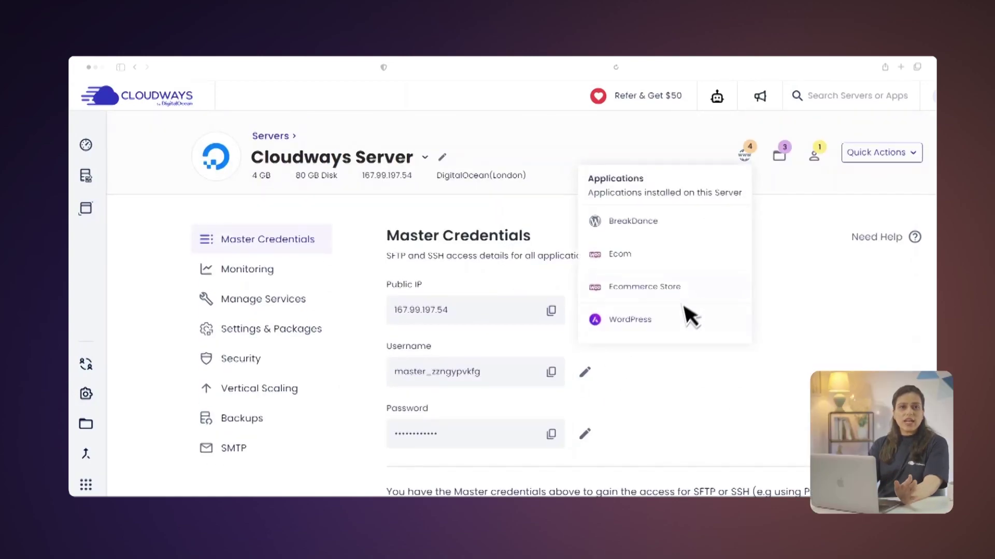
pyautogui.click(683, 323)
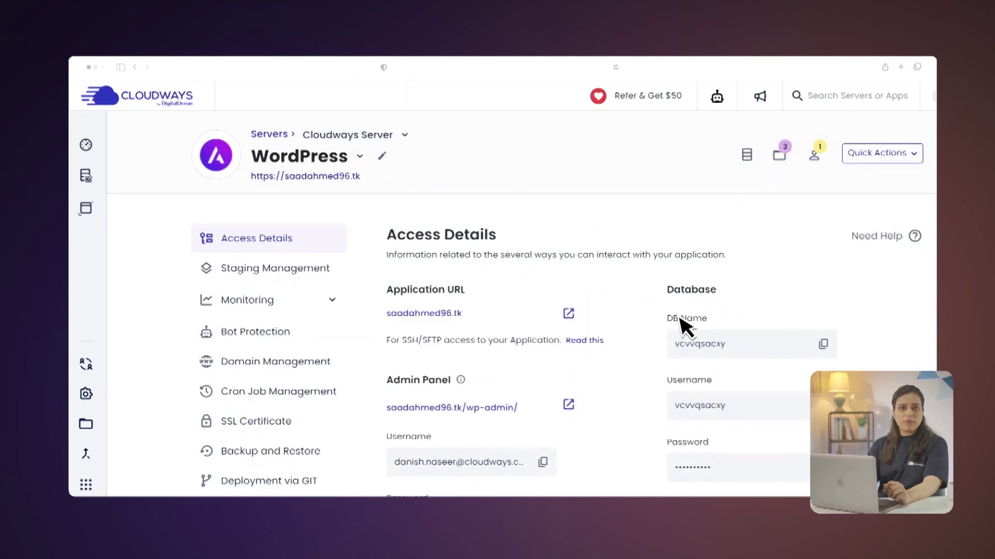
pyautogui.scroll(-1, 684, 326)
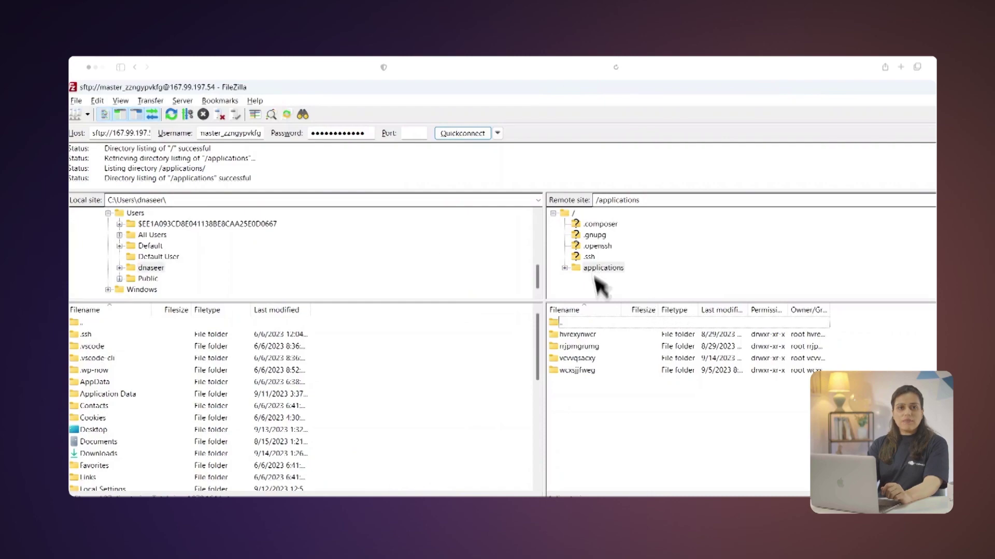
# Download backup.tgz from vcvvqsacxy/local_backups, then delete Cloudways Server's local backups.
pyautogui.doubleClick(592, 358)
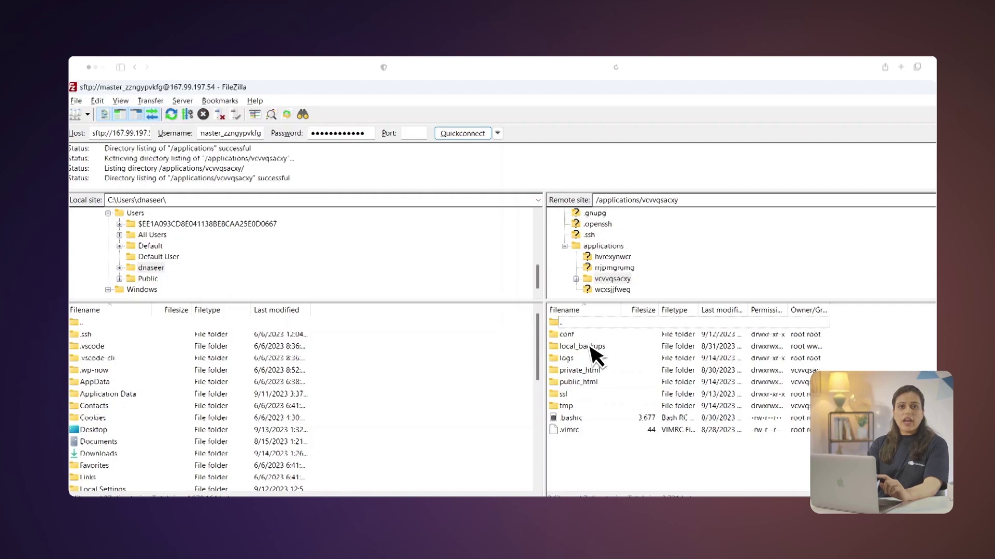
pyautogui.doubleClick(591, 348)
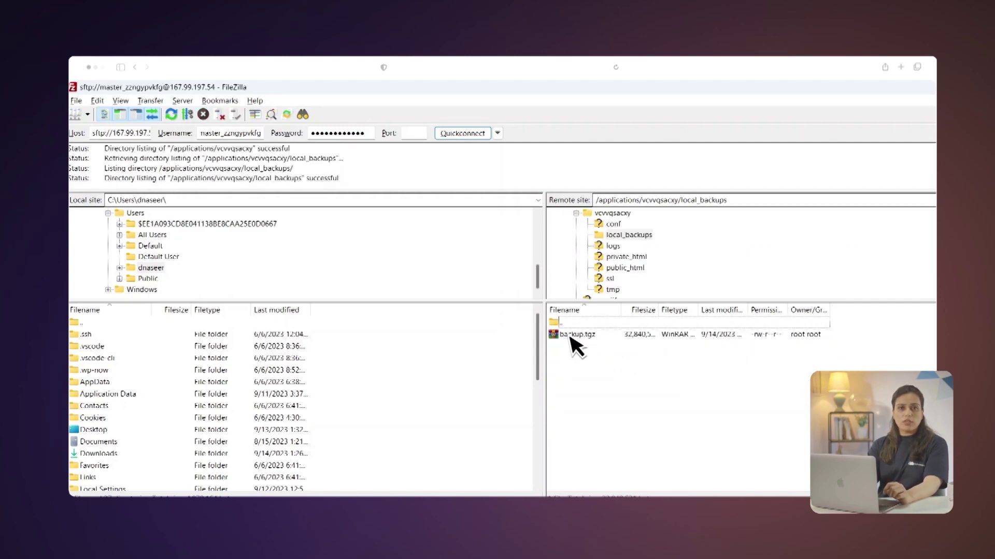
pyautogui.rightClick(601, 336)
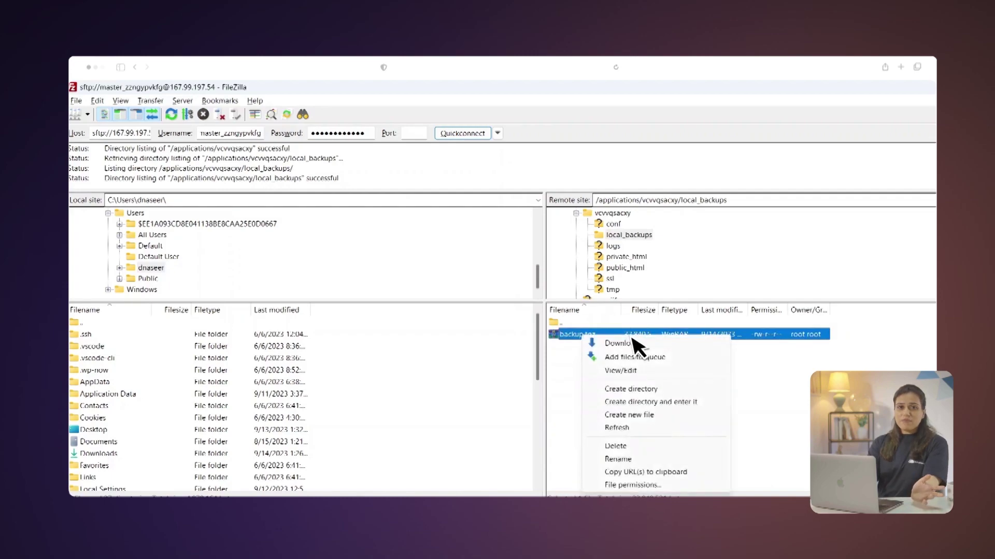
pyautogui.click(652, 346)
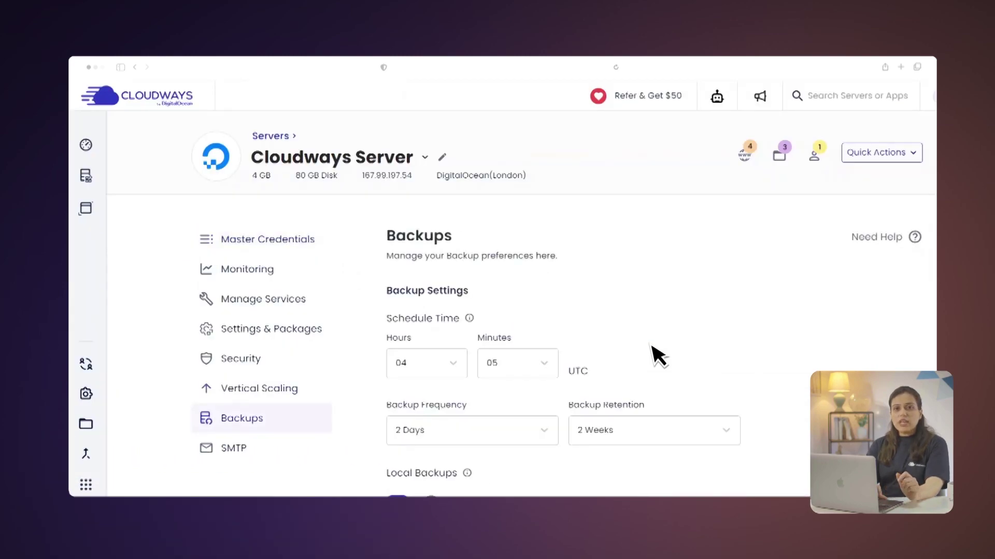
pyautogui.scroll(-3, 627, 357)
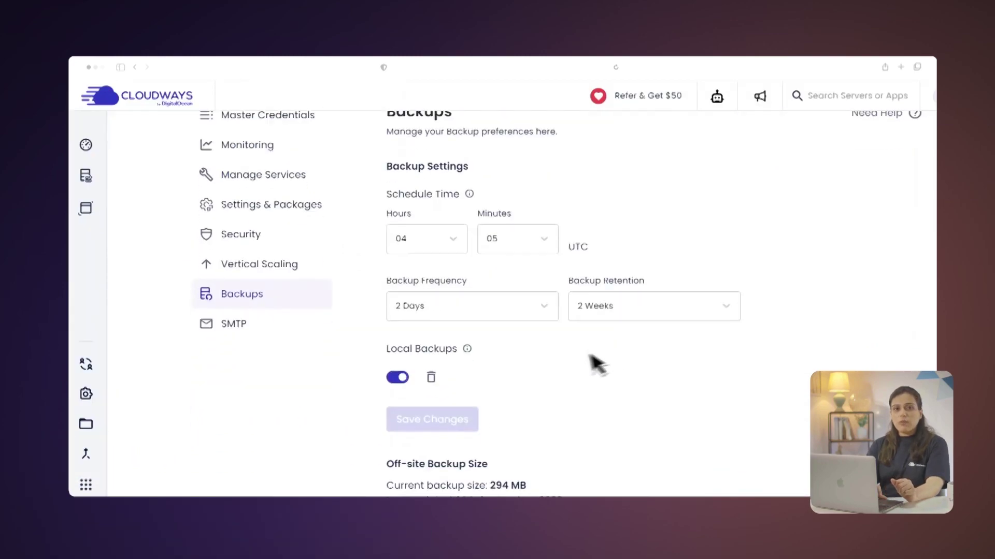
pyautogui.click(433, 378)
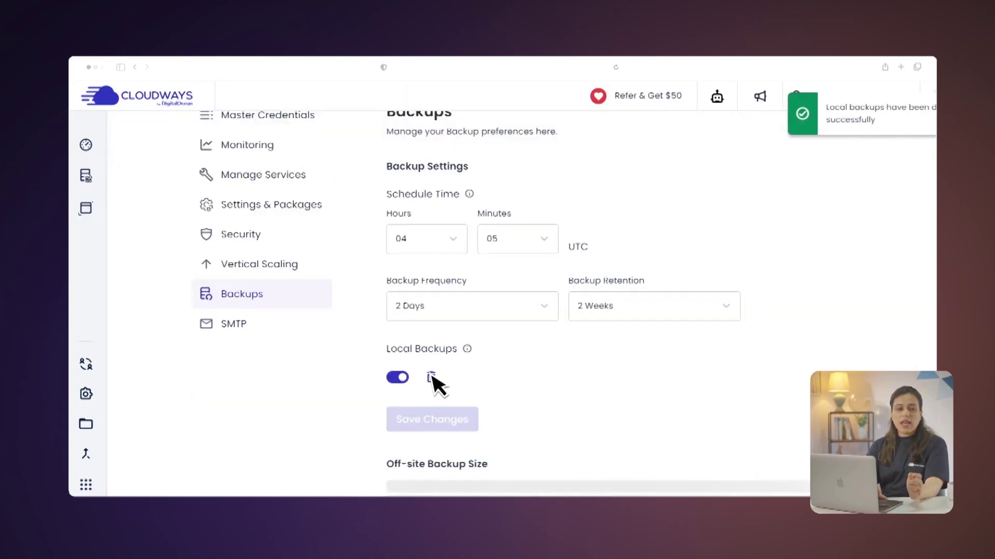